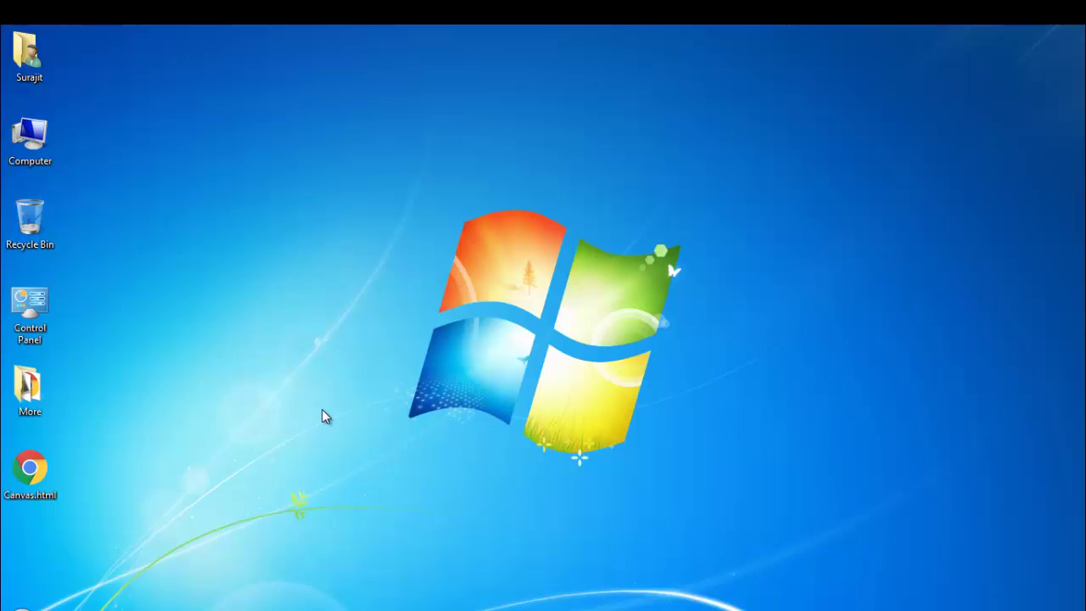
- Launch Microsoft Office Word 2007 from the Start menu to get a blank Document1
{"action": "left_click", "coordinate": [18, 607]}
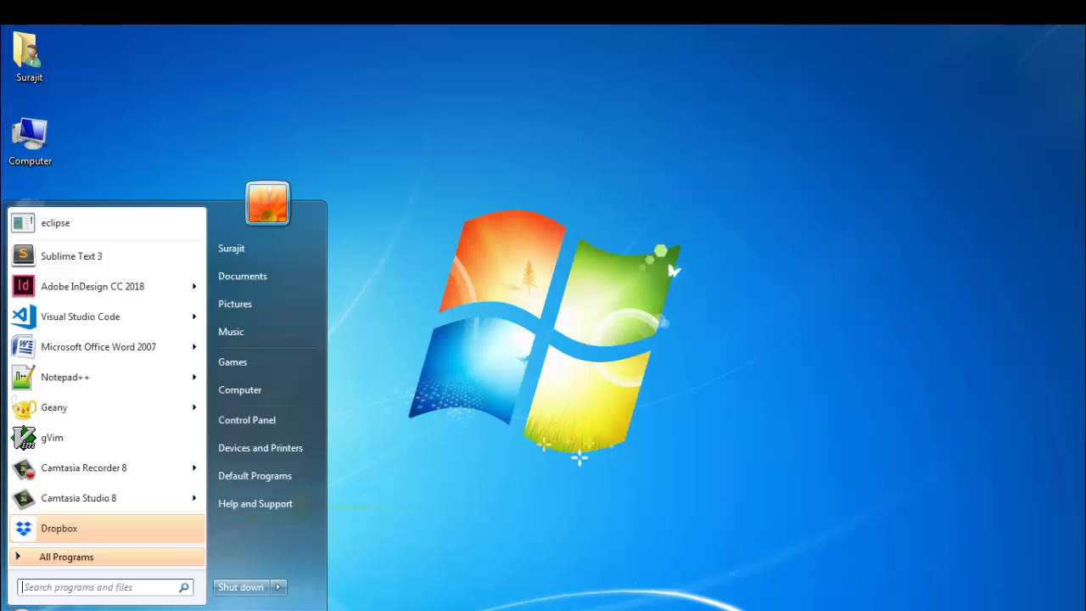
{"action": "left_click", "coordinate": [100, 357]}
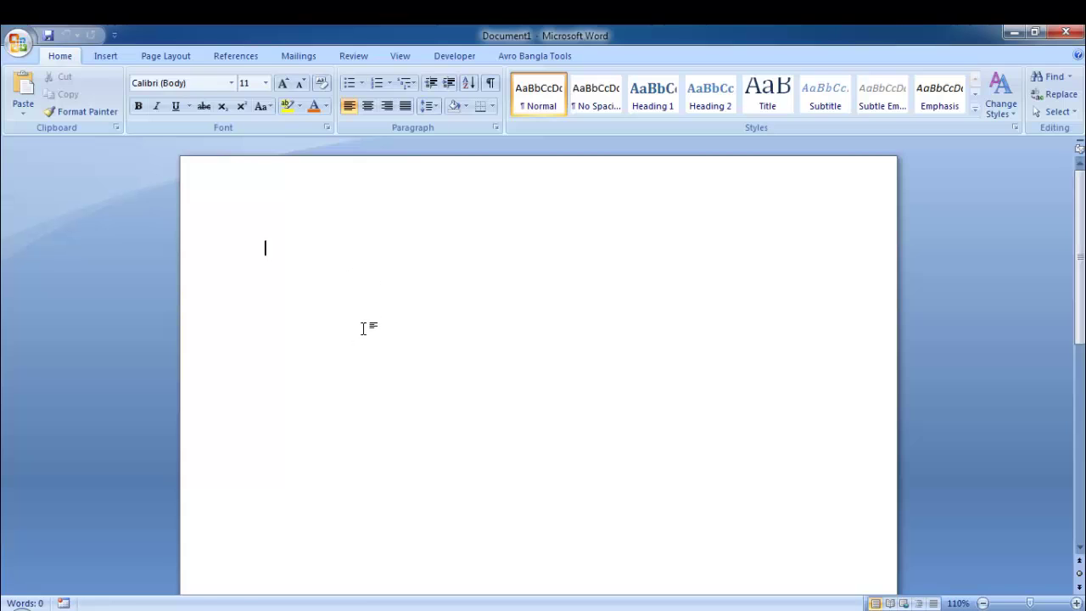
- Look over the Save As copy formats in the Office menu, then close it without saving
{"action": "left_click", "coordinate": [19, 42]}
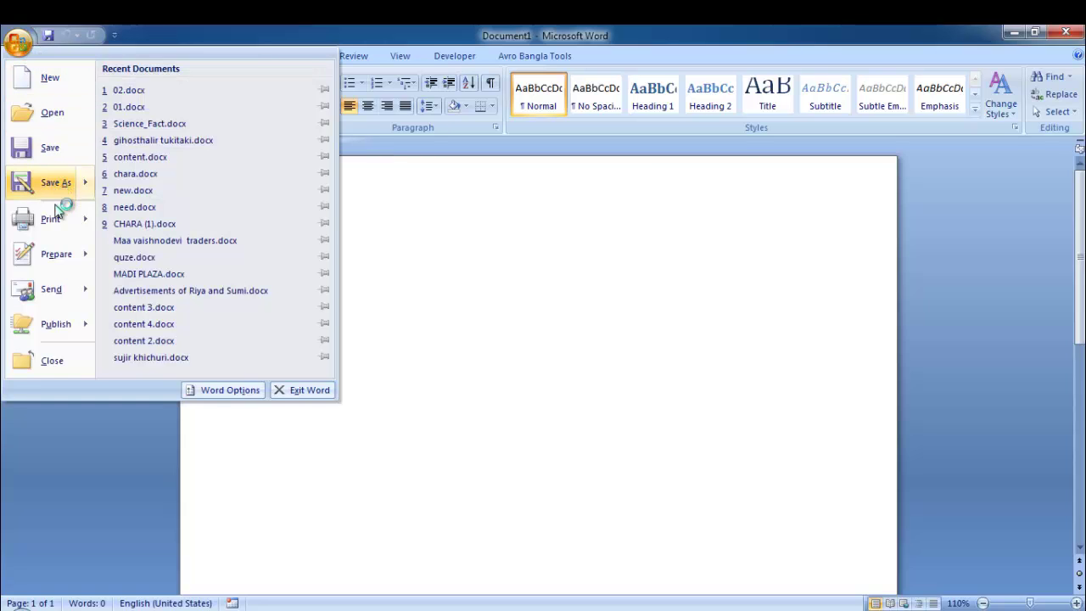
{"action": "mouse_move", "coordinate": [68, 184]}
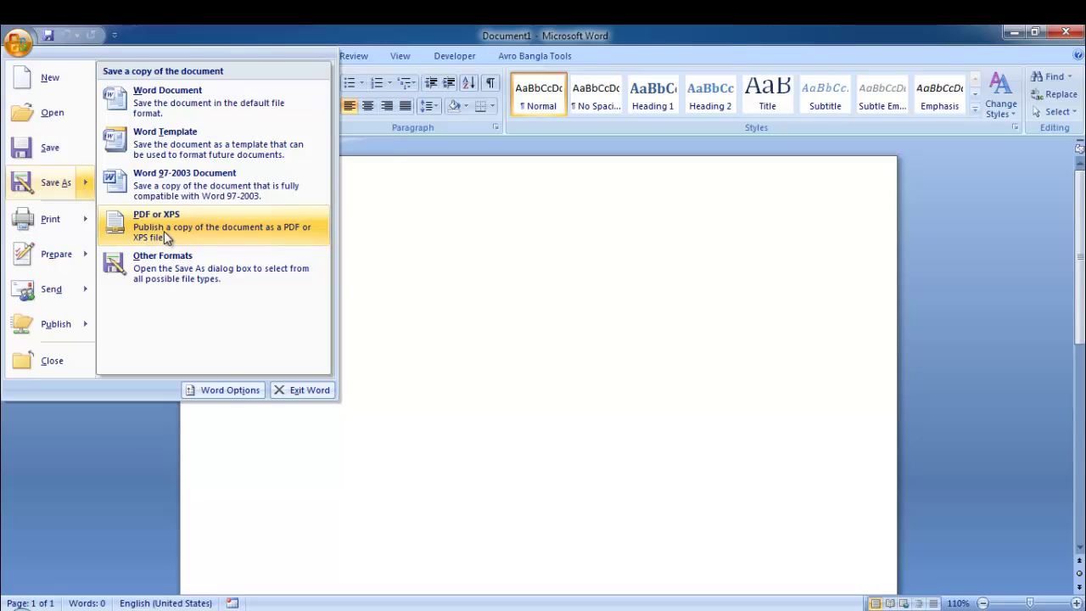
{"action": "left_click", "coordinate": [541, 38]}
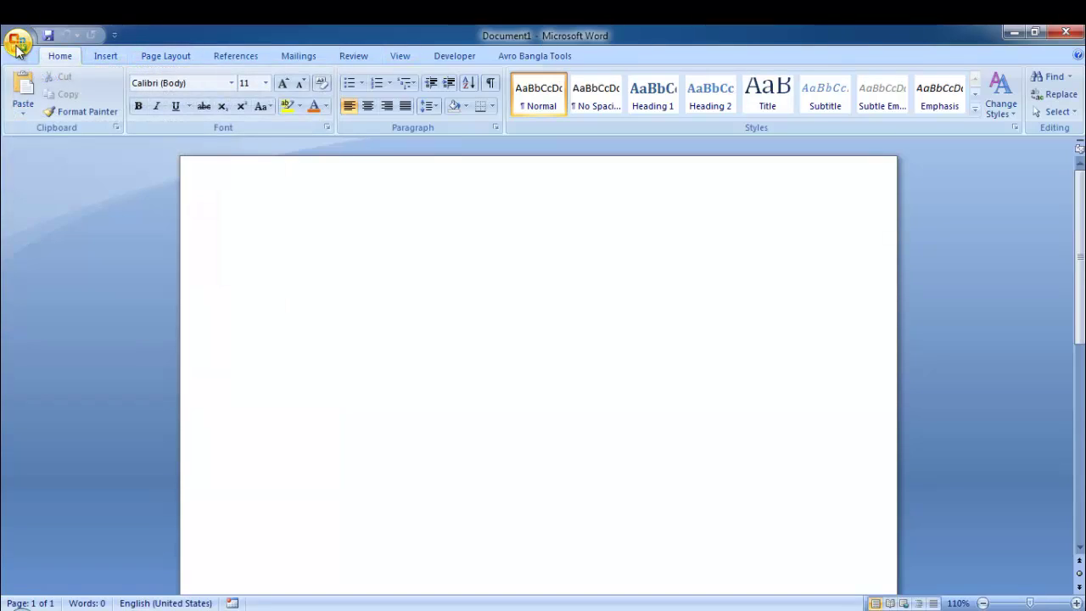
{"action": "left_click", "coordinate": [18, 44]}
{"action": "left_click", "coordinate": [565, 229]}
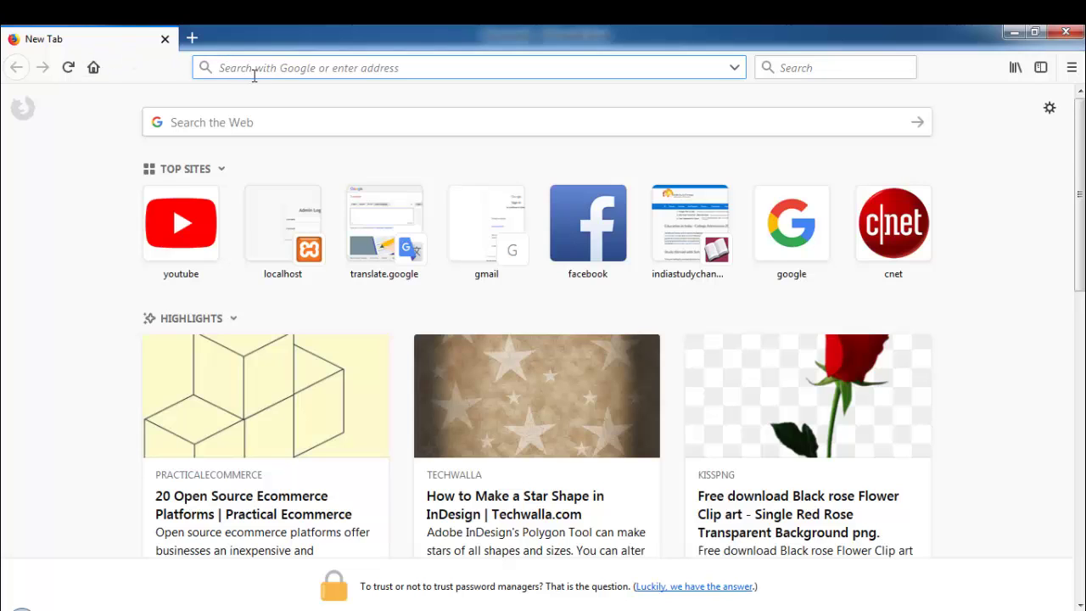
- Search for 'microsoft word 7pdf addin' and open the Microsoft Download Center result
{"action": "type", "text": "mi"}
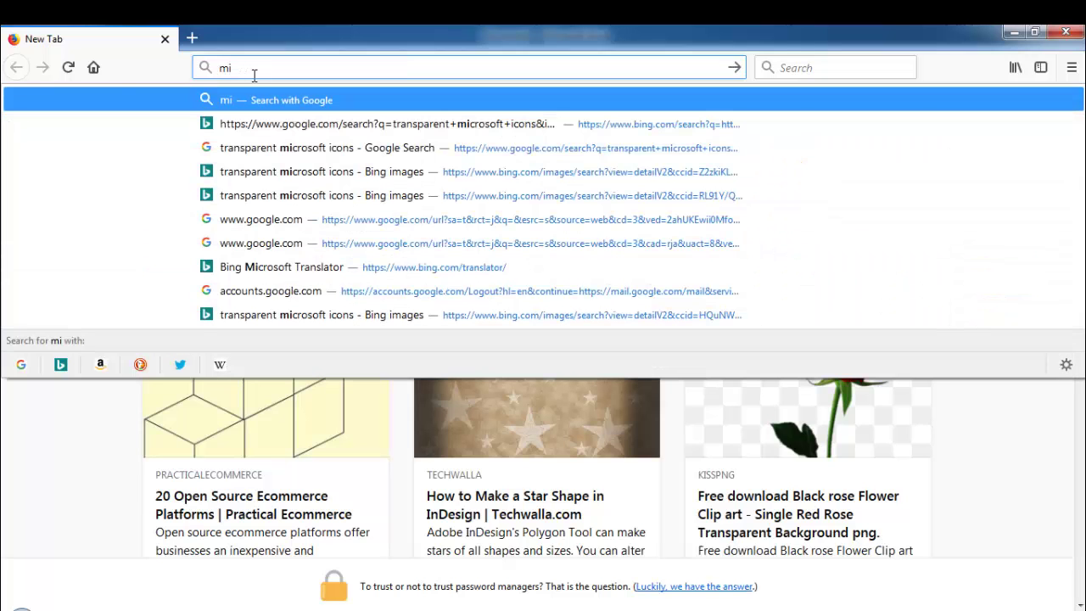
{"action": "type", "text": "crosoft "}
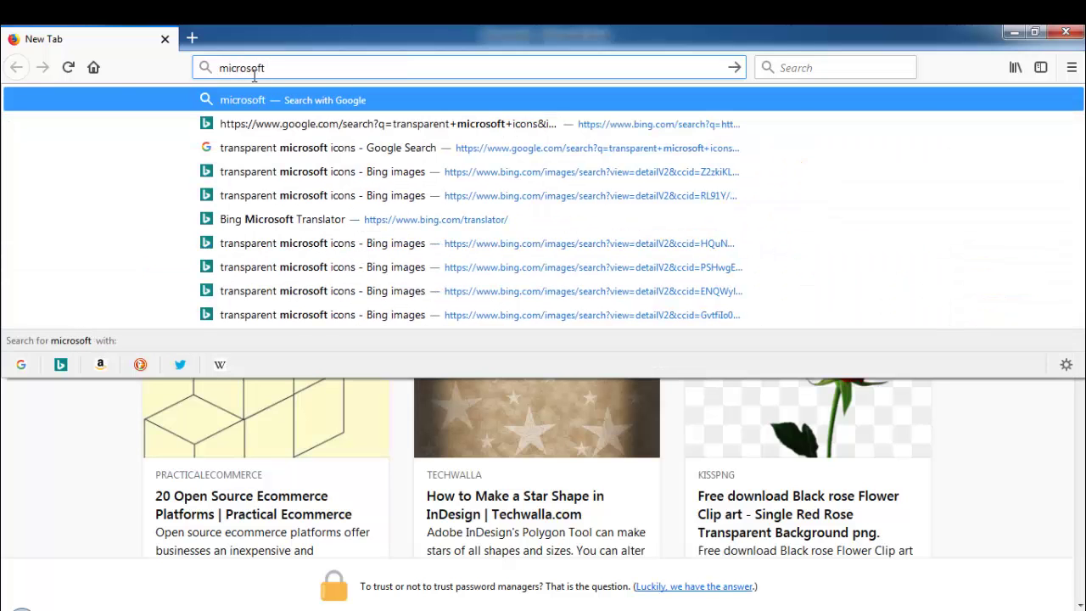
{"action": "type", "text": "word"}
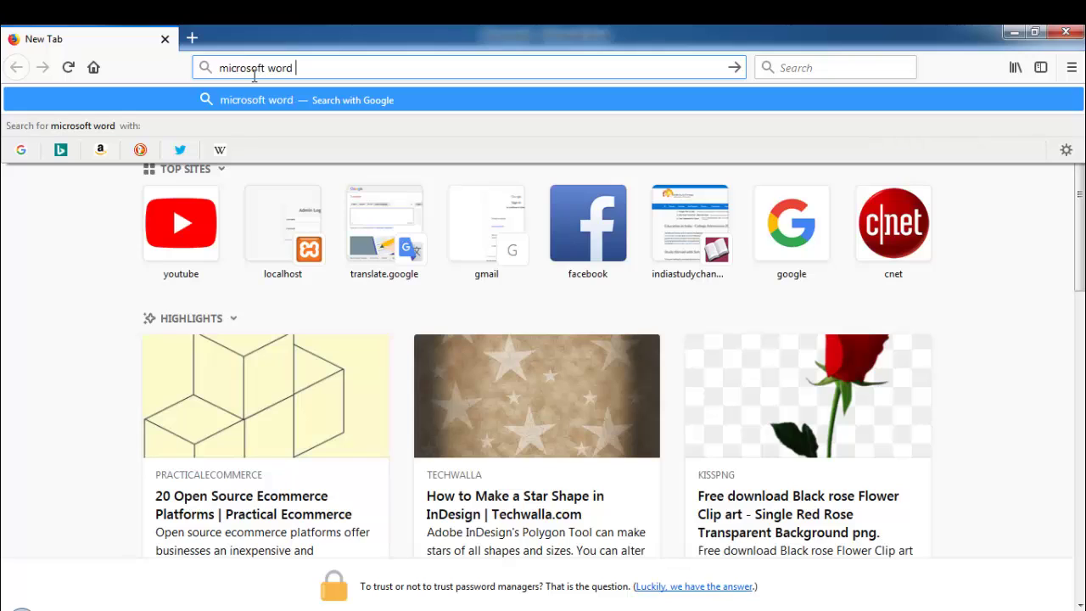
{"action": "type", "text": " 7"}
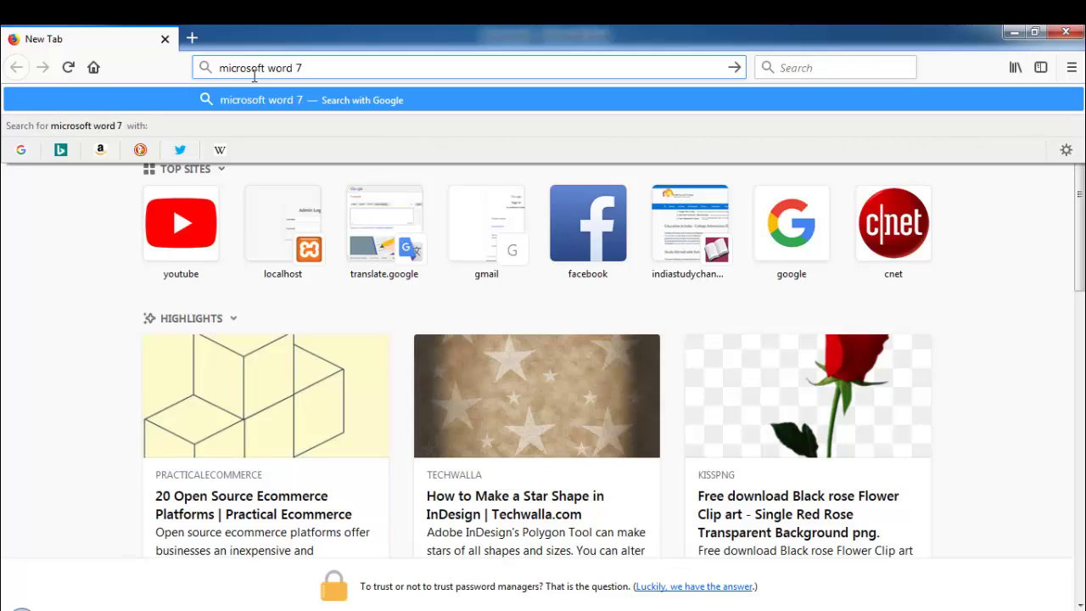
{"action": "type", "text": "pdf"}
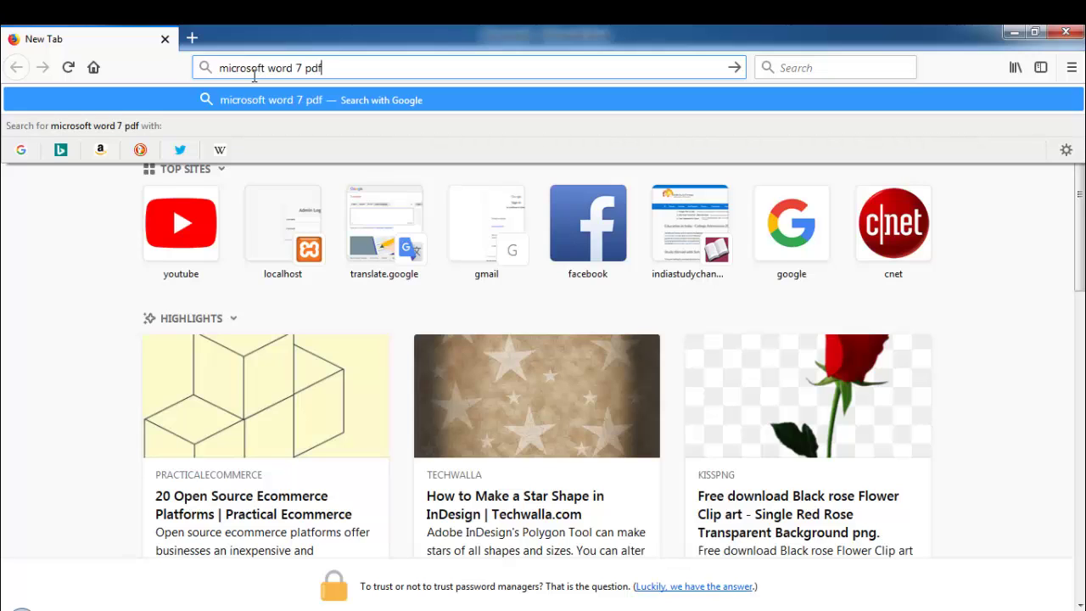
{"action": "type", "text": " addin"}
{"action": "key", "text": "Return"}
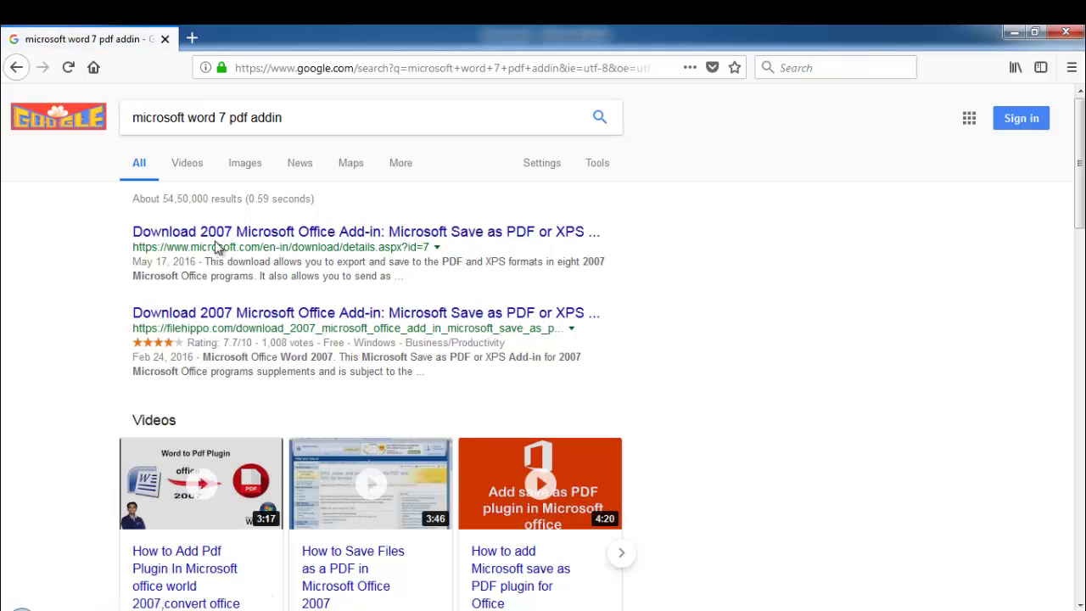
{"action": "left_click", "coordinate": [367, 237]}
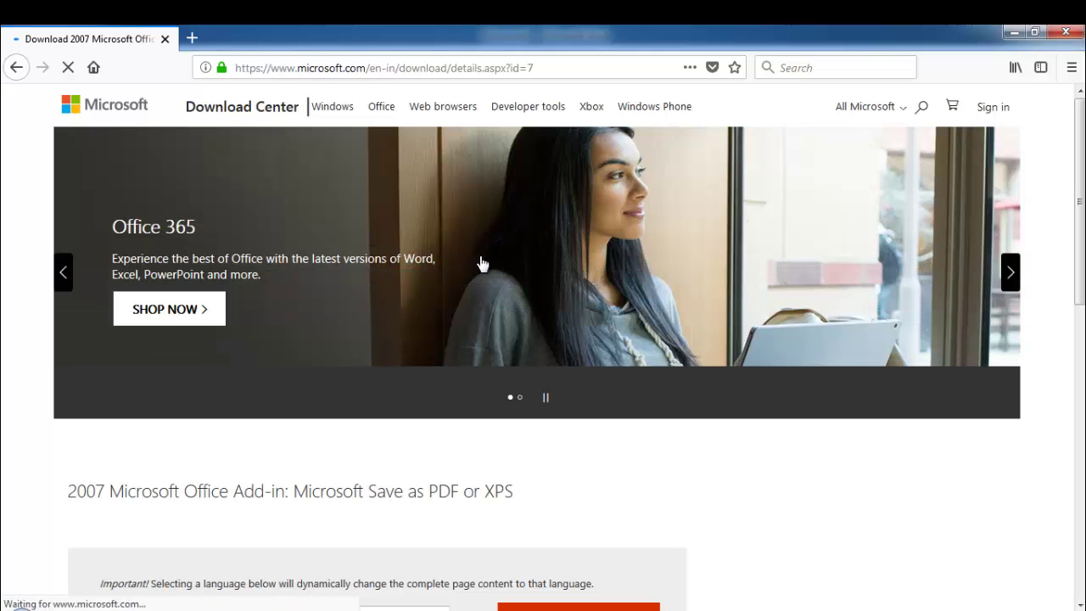
- Keep English as the download language, start the add-in download, and decline all suggested extras
{"action": "scroll", "coordinate": [480, 263], "scroll_direction": "down", "scroll_amount": 1}
{"action": "scroll", "coordinate": [480, 263], "scroll_direction": "down", "scroll_amount": 2}
{"action": "scroll", "coordinate": [480, 263], "scroll_direction": "down", "scroll_amount": 2}
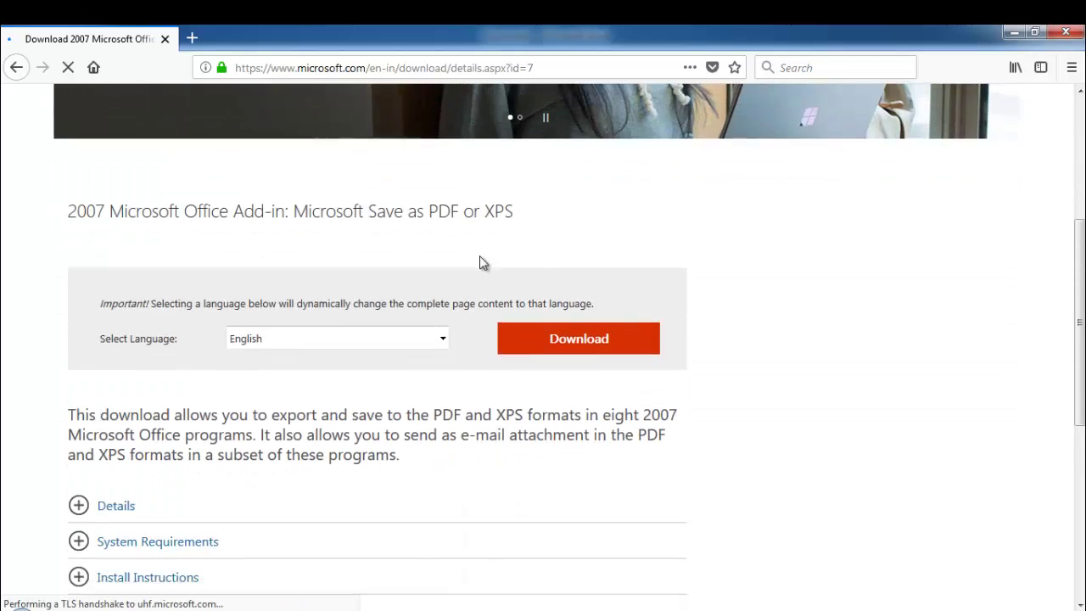
{"action": "scroll", "coordinate": [480, 263], "scroll_direction": "down", "scroll_amount": 2}
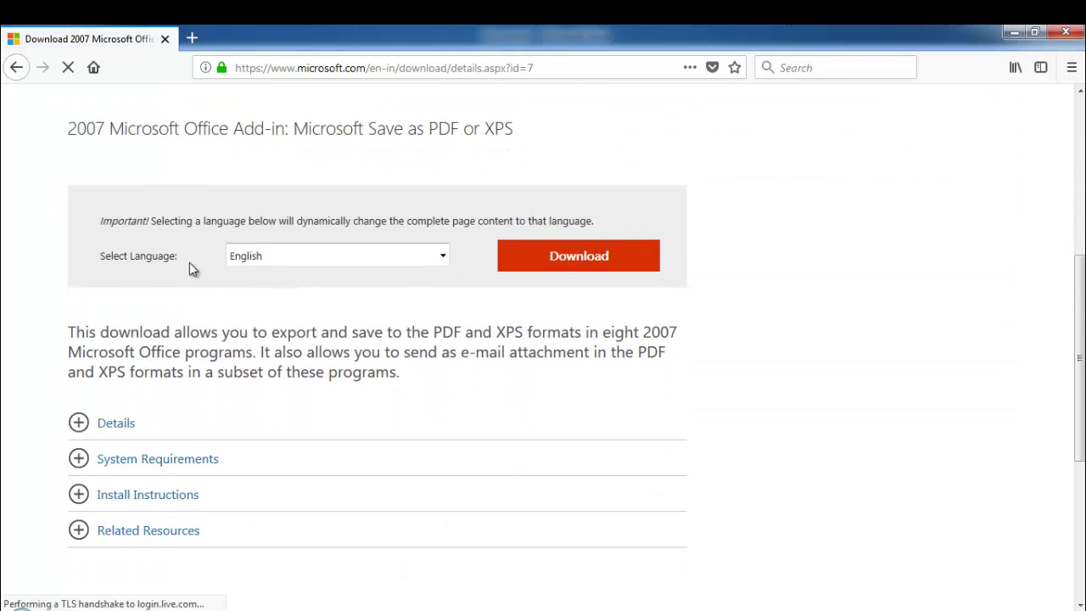
{"action": "left_click", "coordinate": [441, 255]}
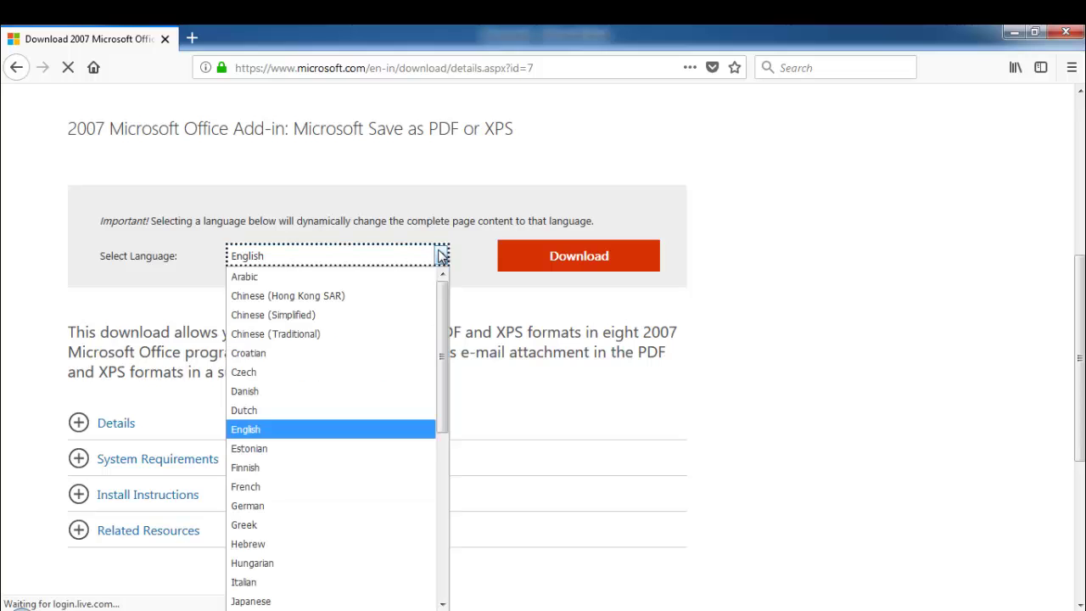
{"action": "scroll", "coordinate": [380, 361], "scroll_direction": "down", "scroll_amount": 5}
{"action": "scroll", "coordinate": [381, 362], "scroll_direction": "down", "scroll_amount": 2}
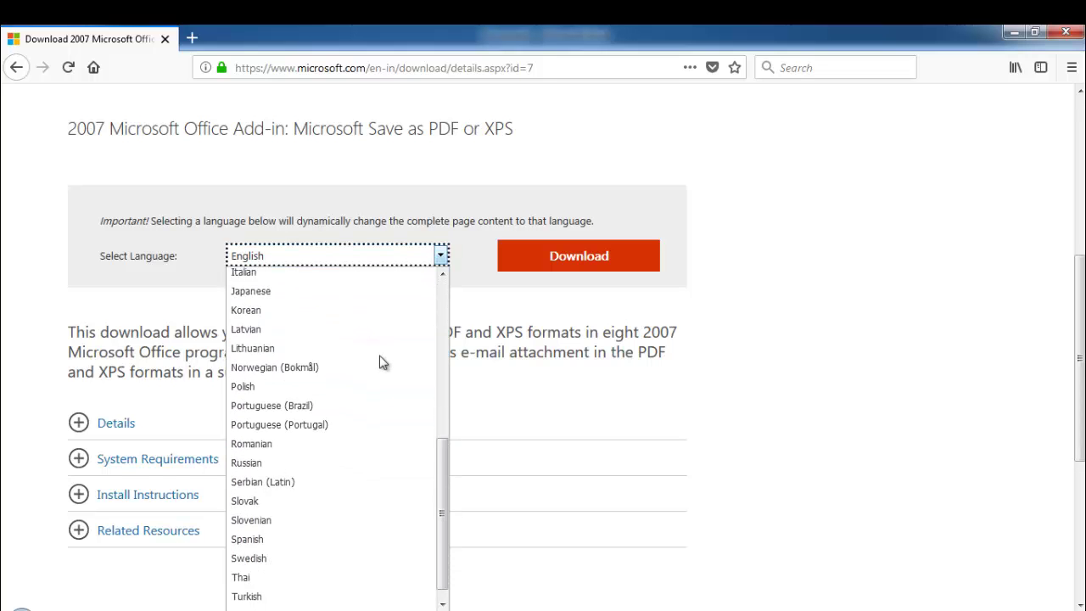
{"action": "scroll", "coordinate": [381, 360], "scroll_direction": "up", "scroll_amount": 7}
{"action": "left_click", "coordinate": [544, 323]}
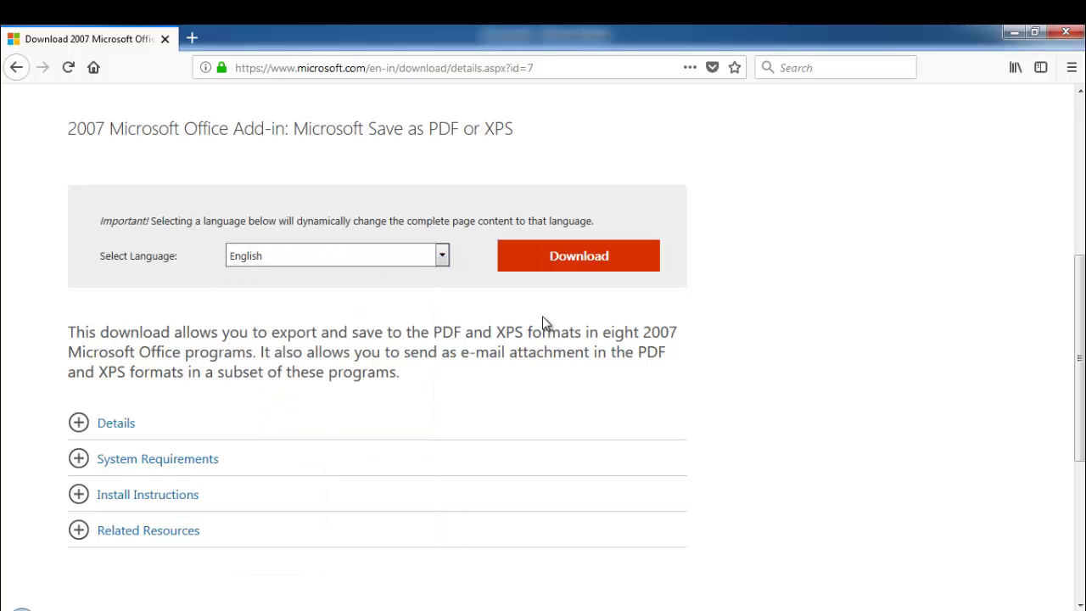
{"action": "left_click", "coordinate": [589, 260]}
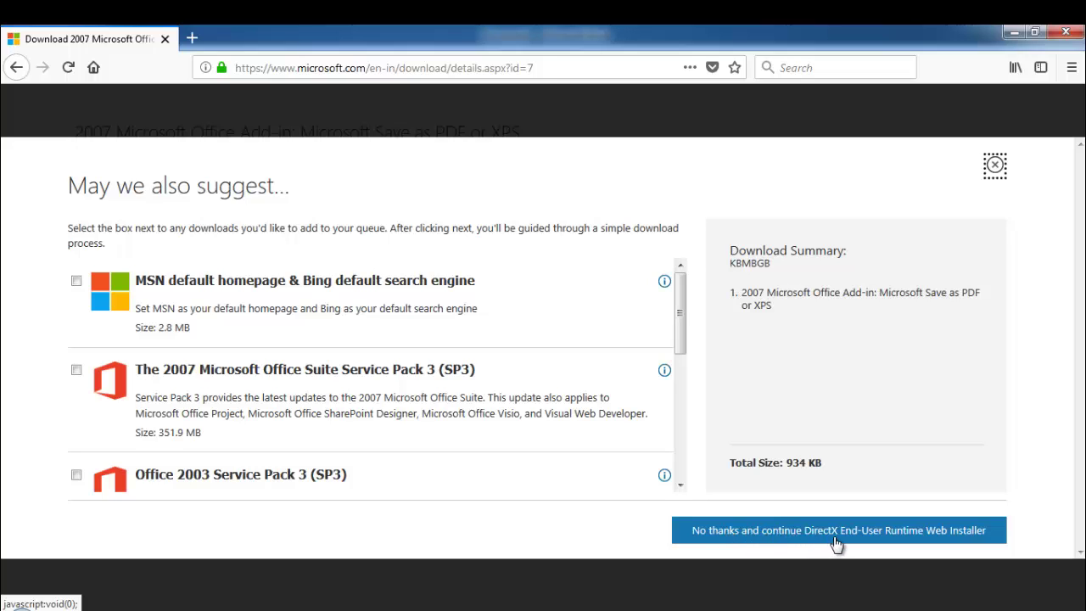
{"action": "left_click", "coordinate": [946, 537]}
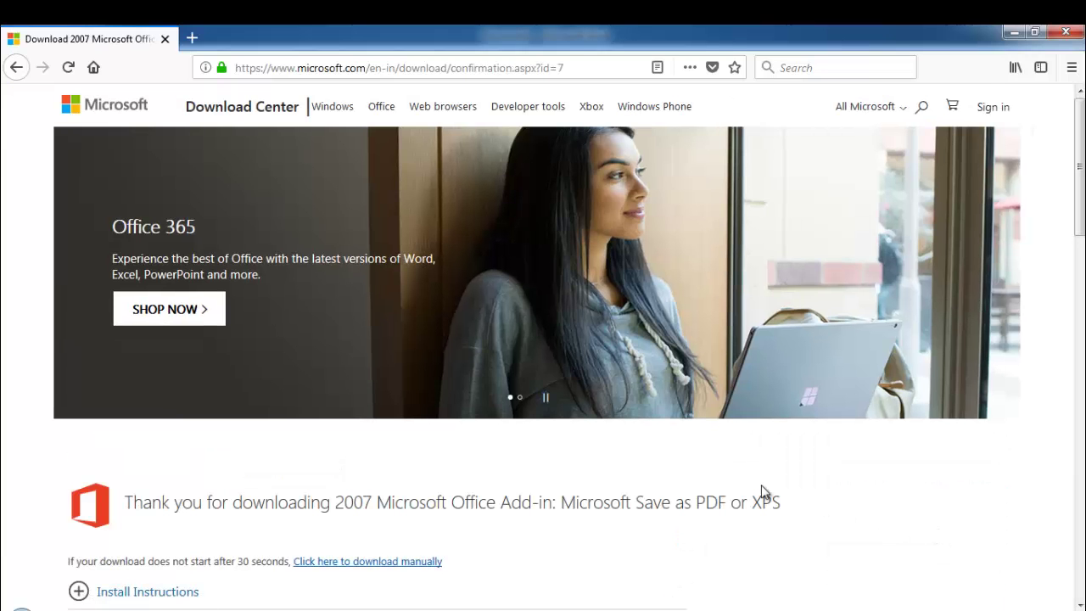
- Save SaveAsPDFandXPS.exe and open its Downloads folder from Firefox's download list
{"action": "scroll", "coordinate": [762, 492], "scroll_direction": "down", "scroll_amount": 2}
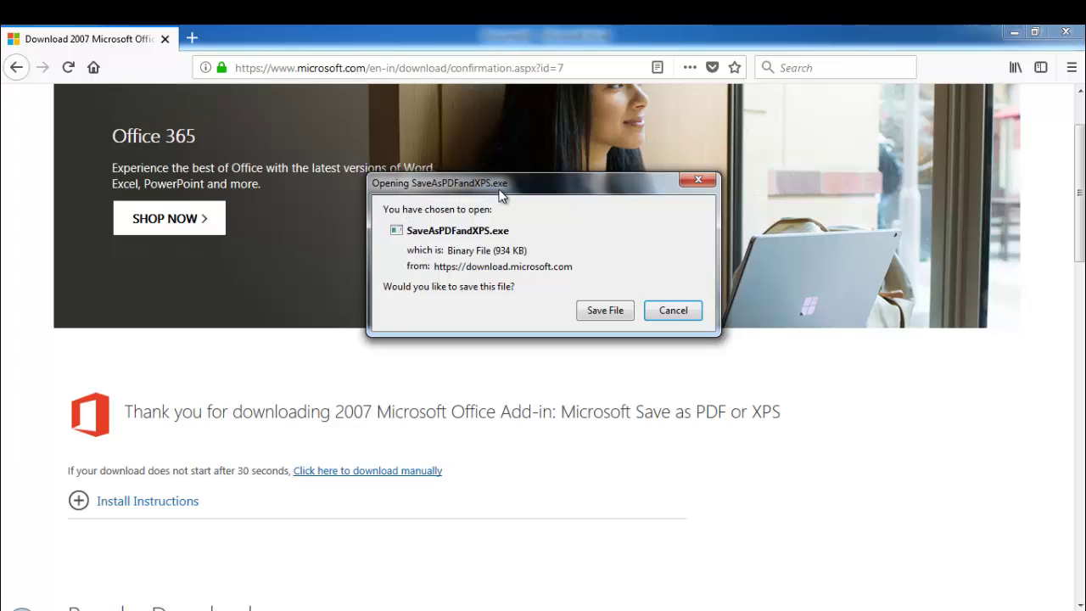
{"action": "left_click", "coordinate": [602, 310]}
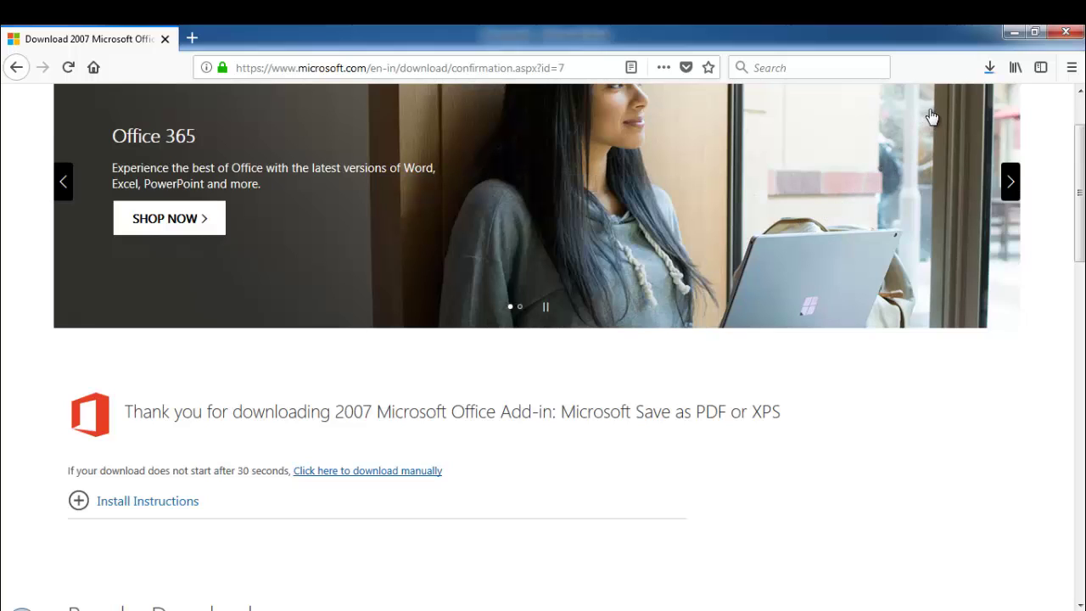
{"action": "left_click", "coordinate": [987, 72]}
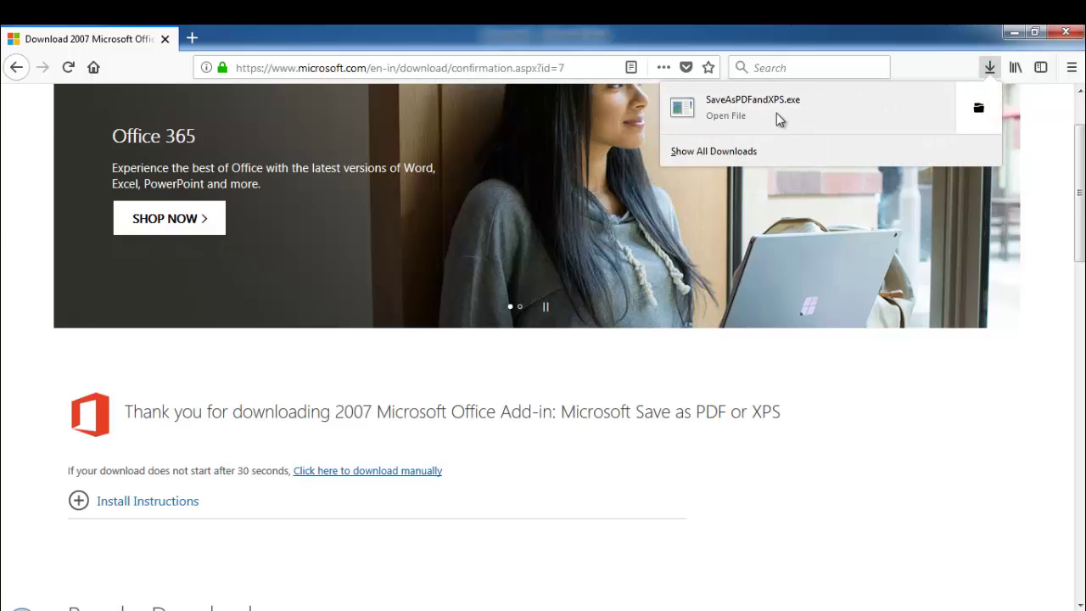
{"action": "left_click", "coordinate": [978, 110]}
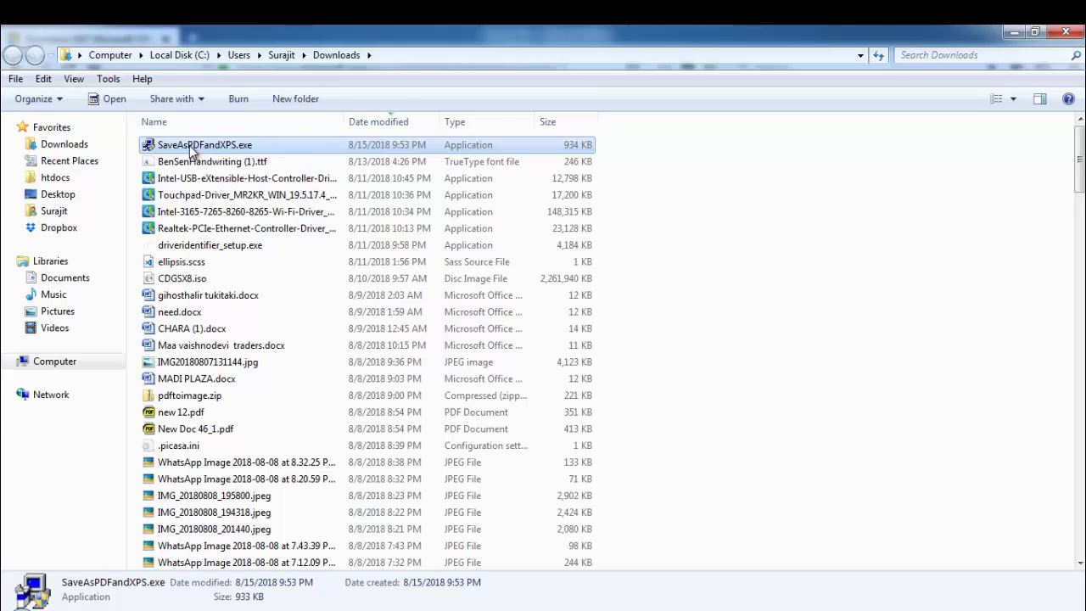
- Run SaveAsPDFandXPS.exe as administrator, accept the licence terms, and finish the installation
{"action": "right_click", "coordinate": [190, 146]}
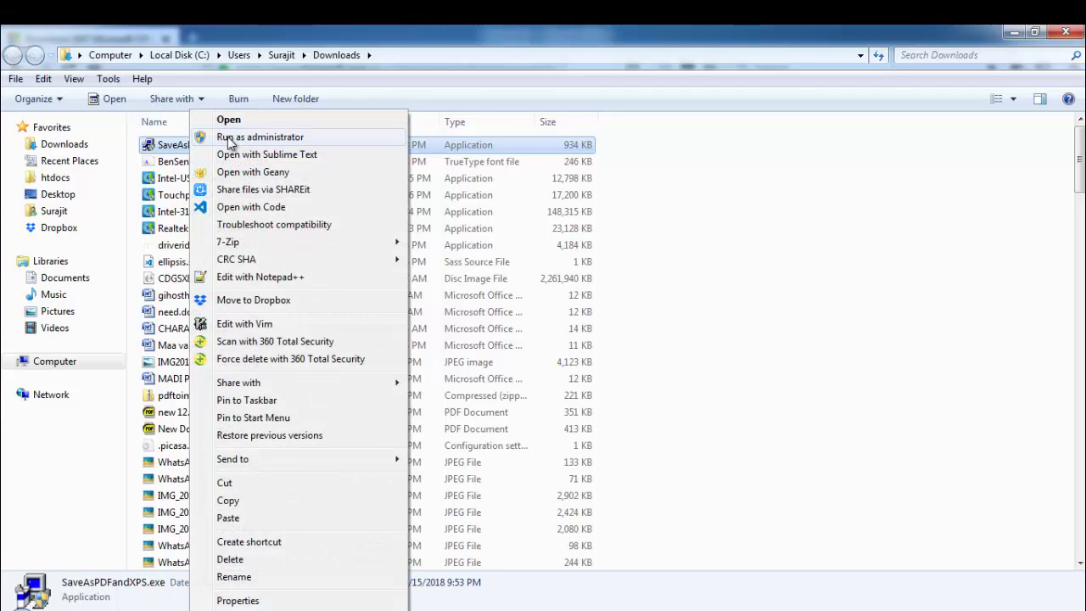
{"action": "left_click", "coordinate": [227, 140]}
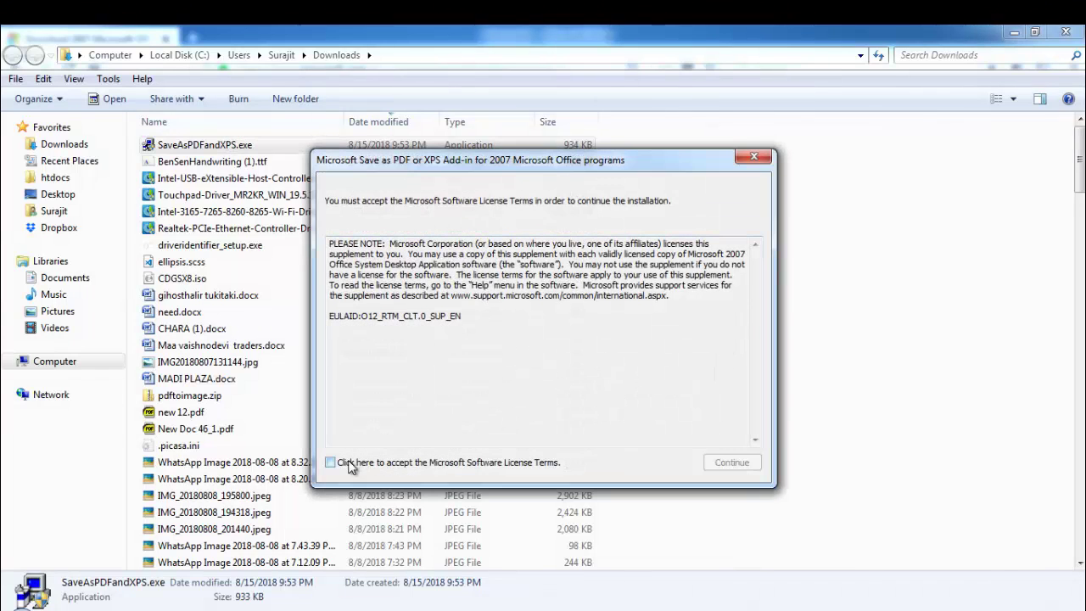
{"action": "left_click", "coordinate": [331, 462]}
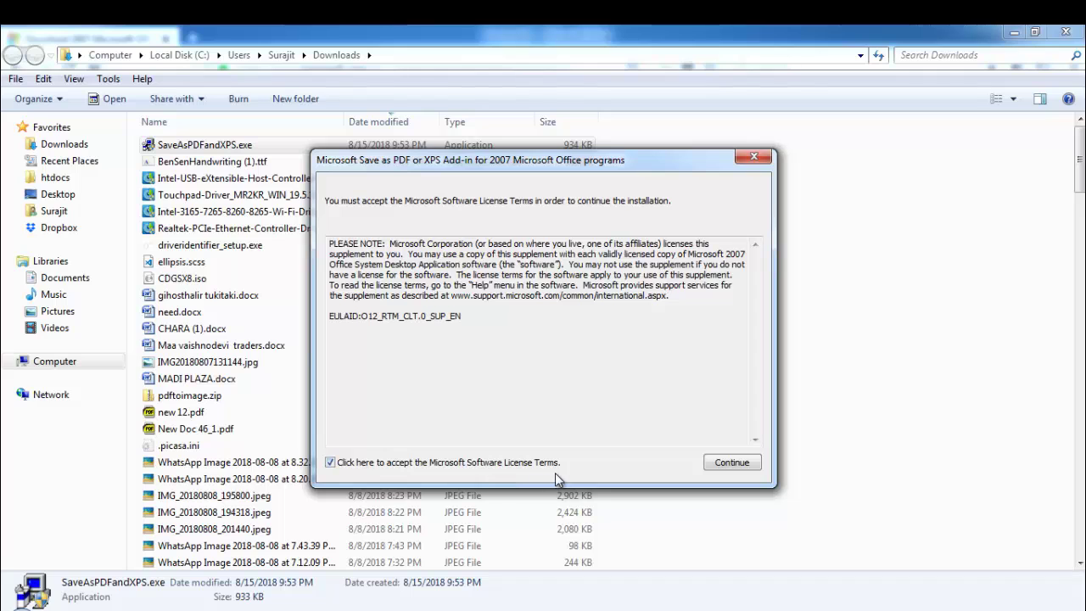
{"action": "left_click", "coordinate": [721, 469]}
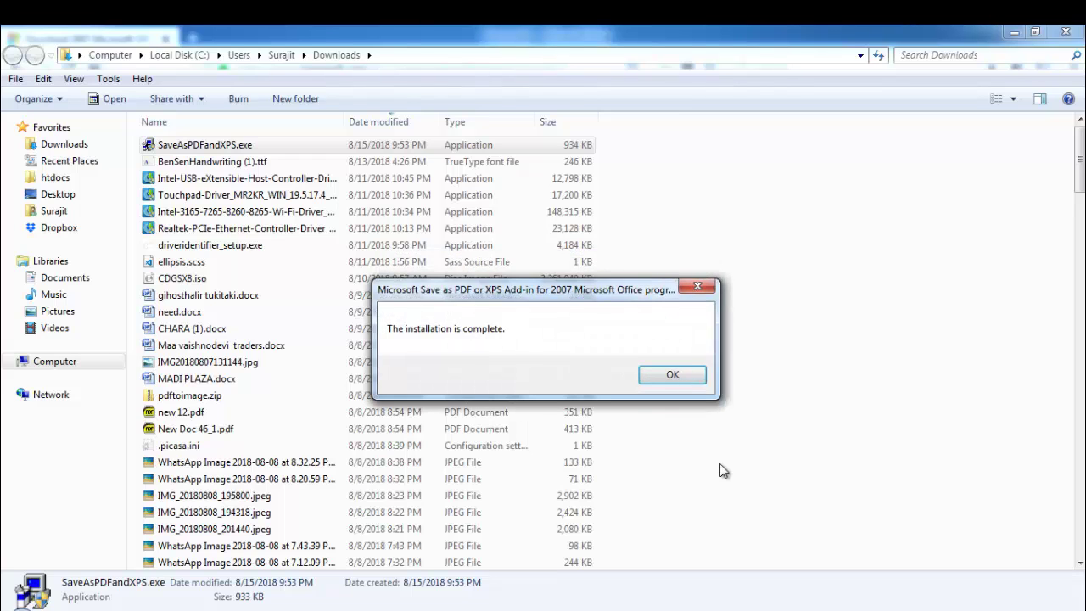
{"action": "left_click", "coordinate": [660, 378]}
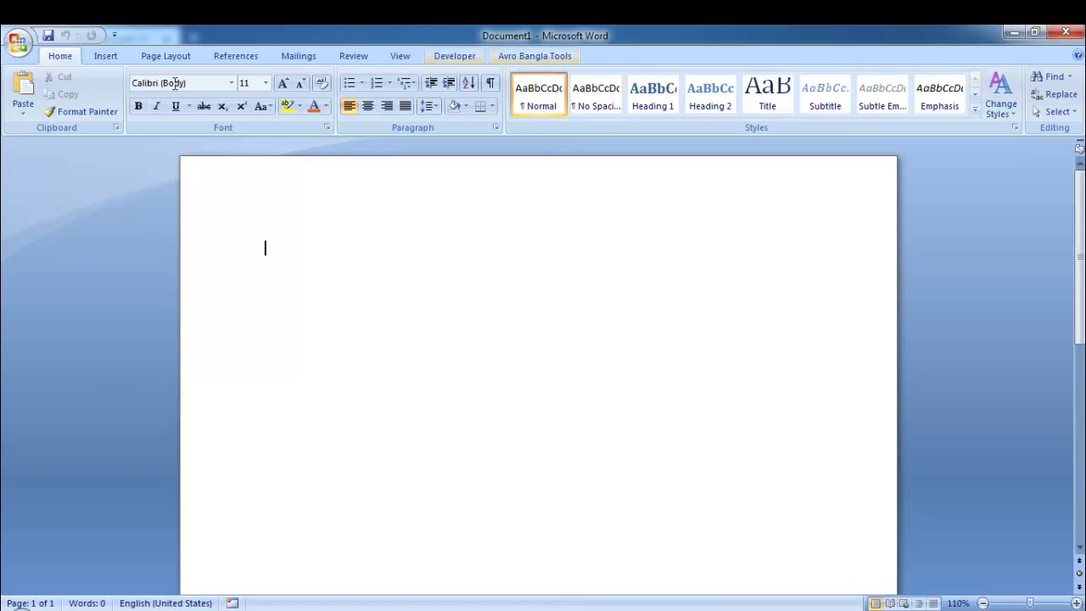
- Type 'Hell world!' on the blank Word page
{"action": "left_click", "coordinate": [18, 40]}
{"action": "mouse_move", "coordinate": [37, 194]}
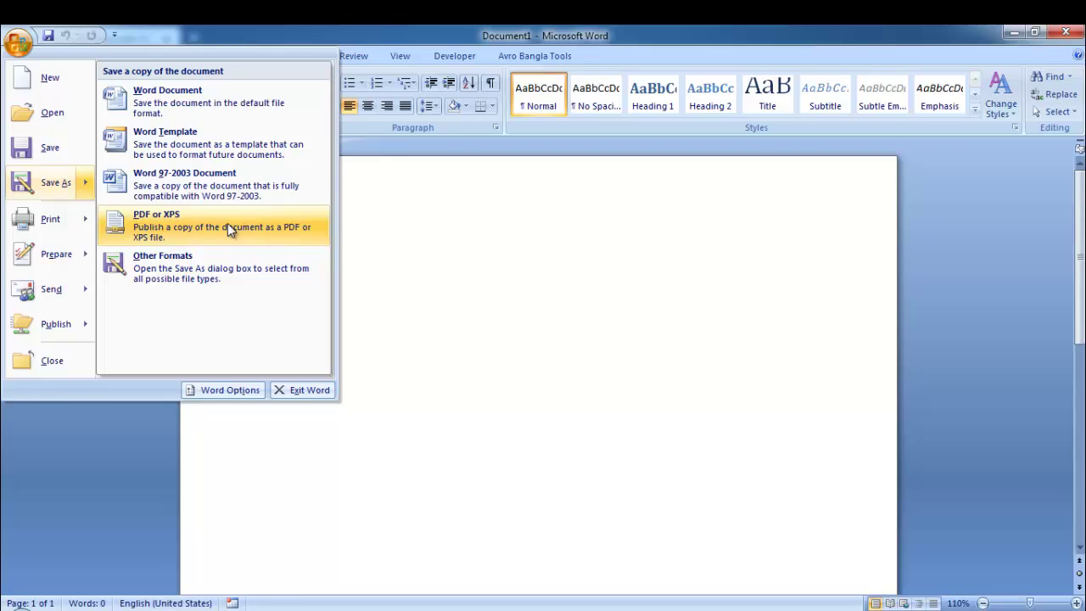
{"action": "left_click", "coordinate": [509, 359]}
{"action": "type", "text": "Hell worl"}
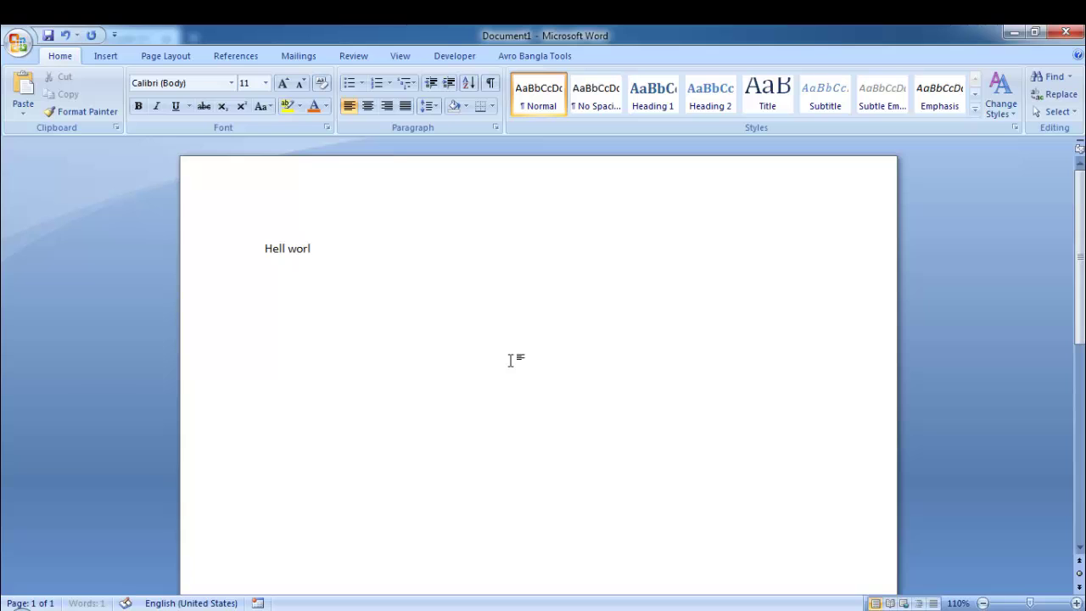
{"action": "type", "text": "d!"}
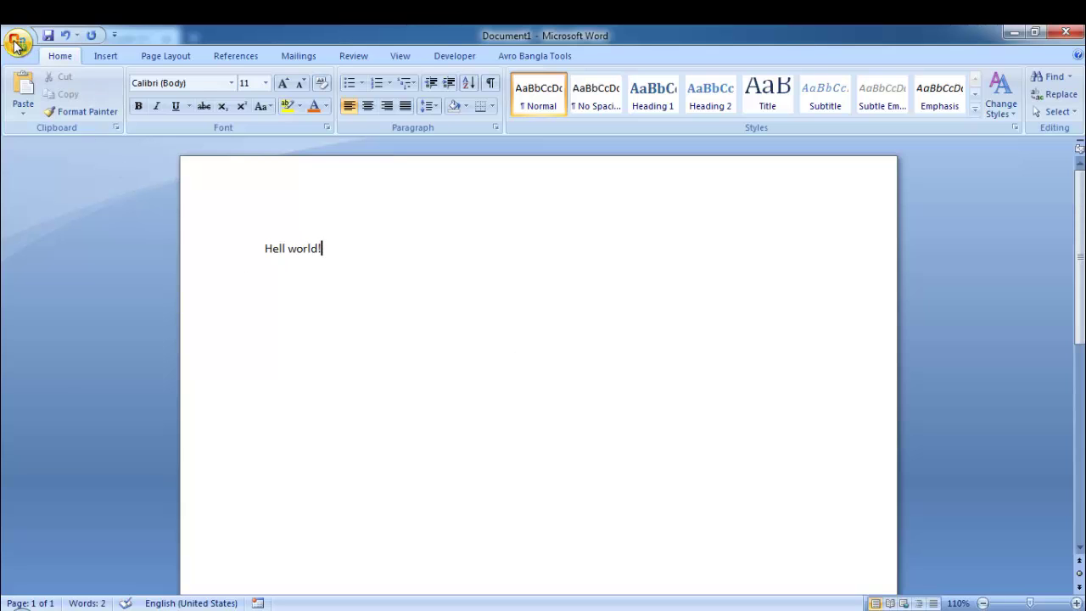
- Choose Save As PDF or XPS from the Office menu
{"action": "left_click", "coordinate": [18, 40]}
{"action": "mouse_move", "coordinate": [58, 186]}
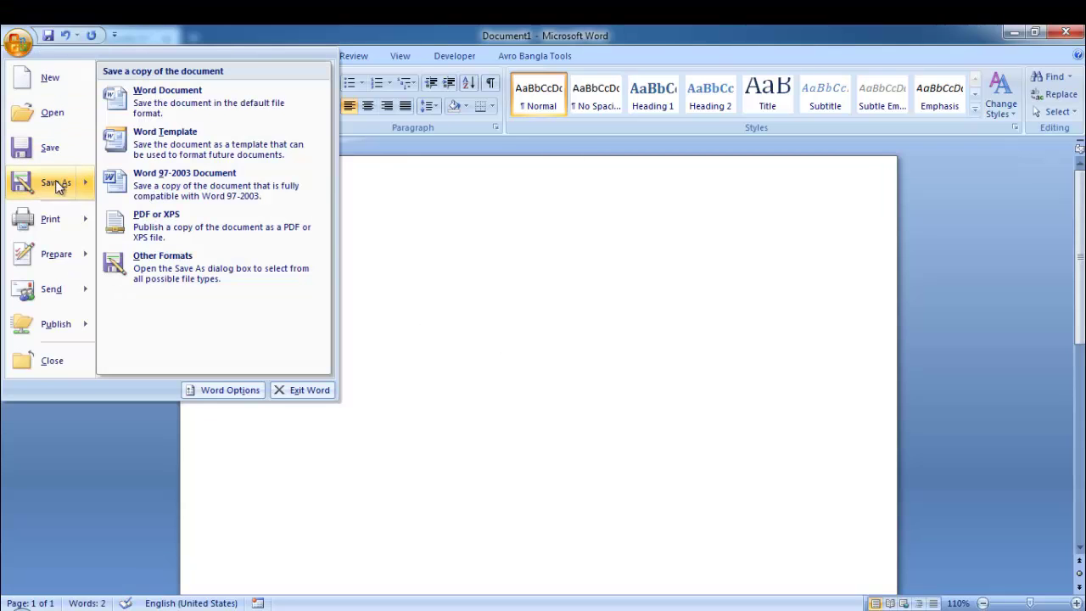
{"action": "left_click", "coordinate": [144, 219]}
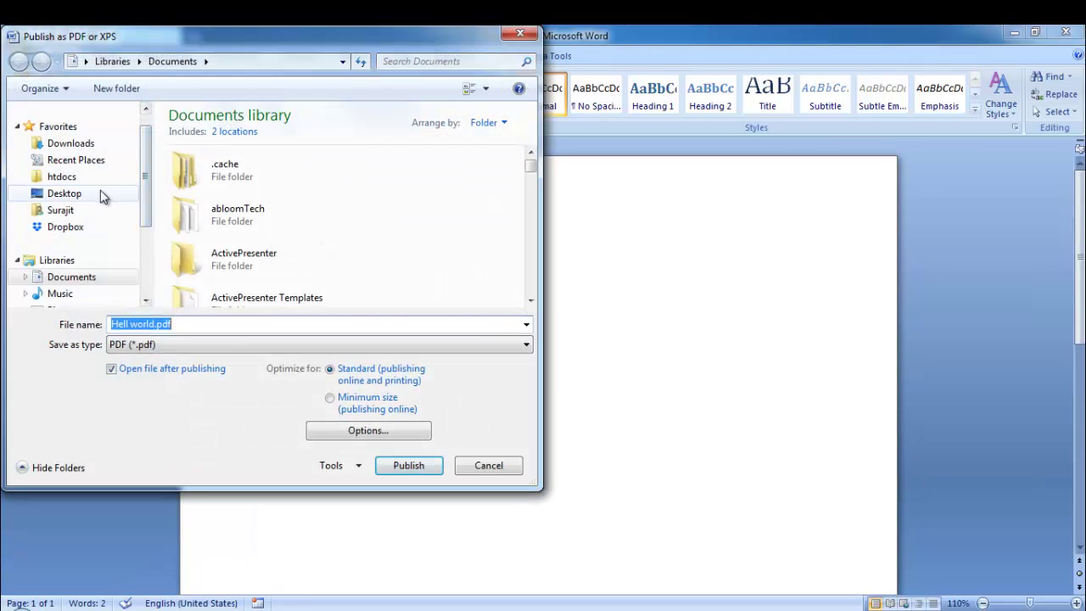
- Publish the document to the Desktop as Hell world.pdf
{"action": "left_click", "coordinate": [66, 195]}
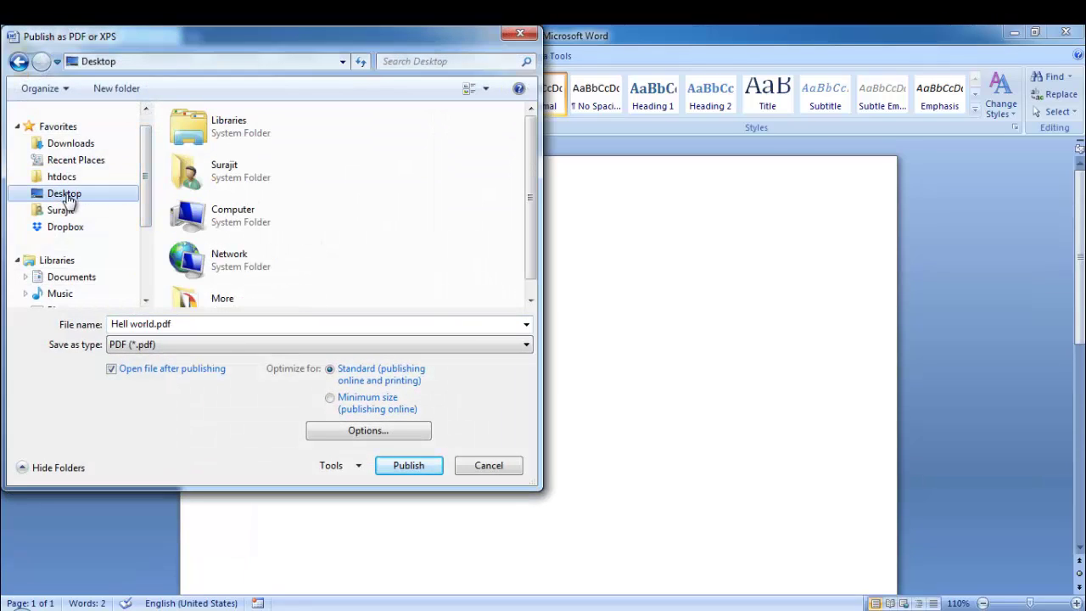
{"action": "left_click", "coordinate": [397, 465]}
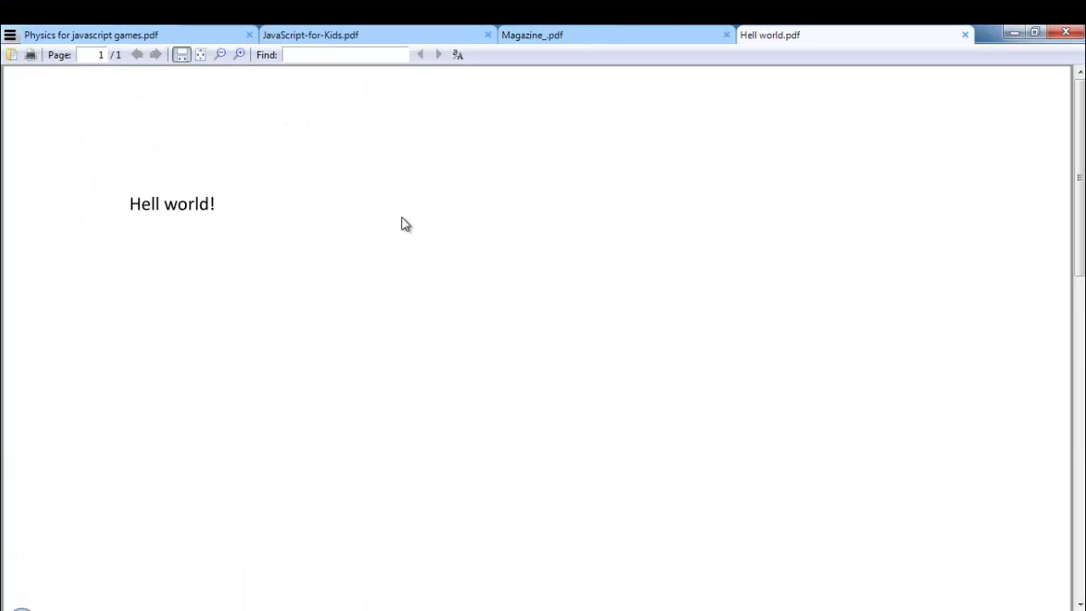
- Close the PDF viewer showing Hell world.pdf to return to Word
{"action": "left_click", "coordinate": [1068, 35]}
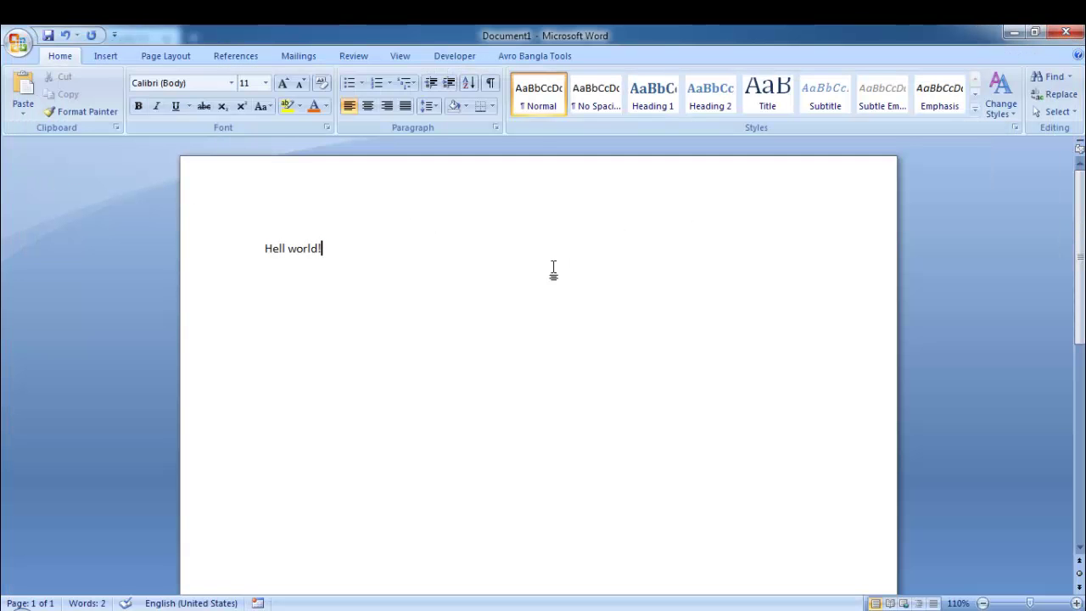